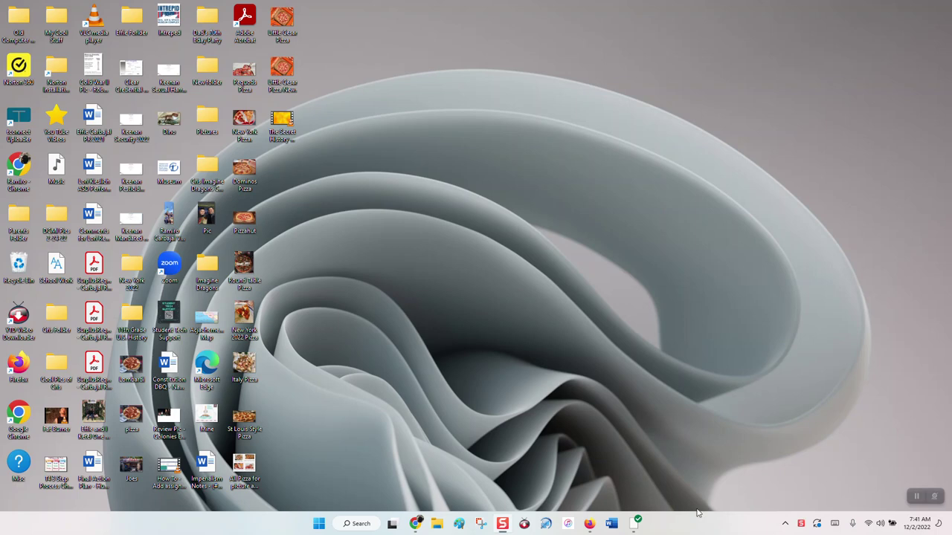
# From the Carbajal History site in Firefox, open the 'Capstone - 1920s WeVideo PSA Instructions' document
pyautogui.click(589, 523)
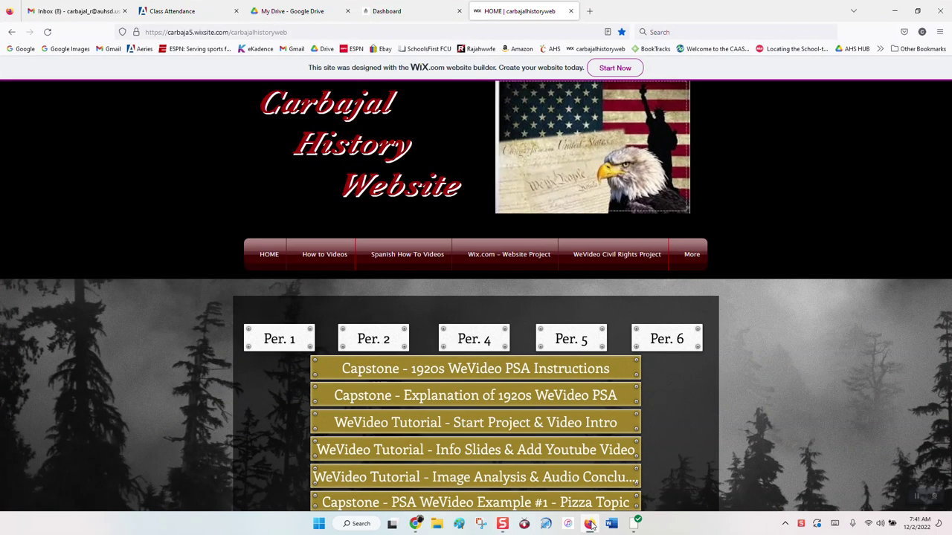
pyautogui.click(500, 367)
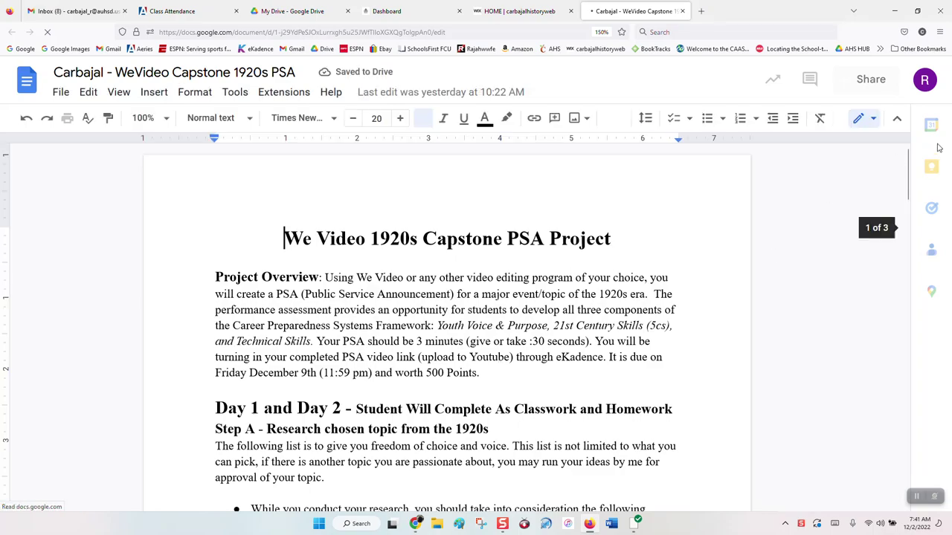
# Scroll the instructions down to Day 5 and 6 image analysis and Step B - Complete Audio Conclusion
pyautogui.moveTo(908, 160); pyautogui.dragTo(931, 405)
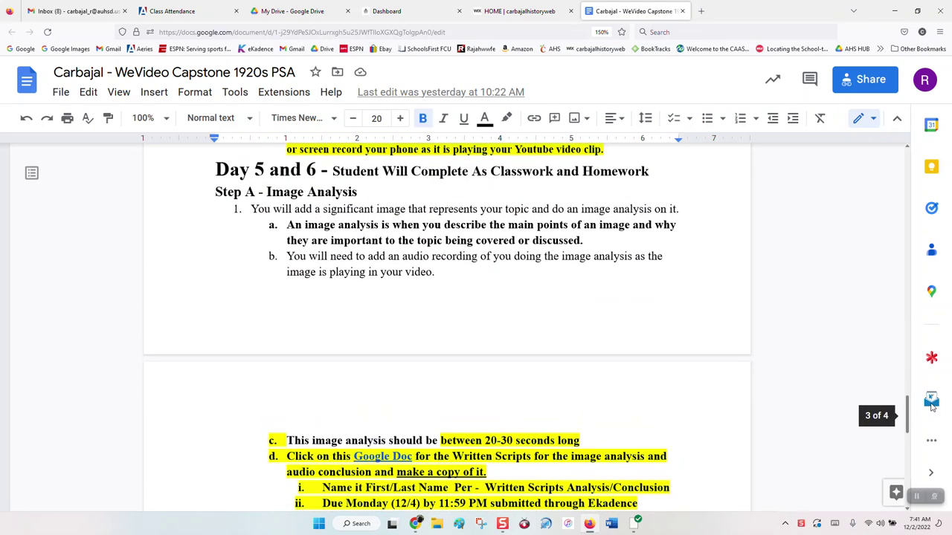
pyautogui.moveTo(909, 411)
pyautogui.mouseDown()
pyautogui.moveTo(908, 465)
pyautogui.moveTo(902, 393)
pyautogui.moveTo(901, 403)
pyautogui.mouseUp()
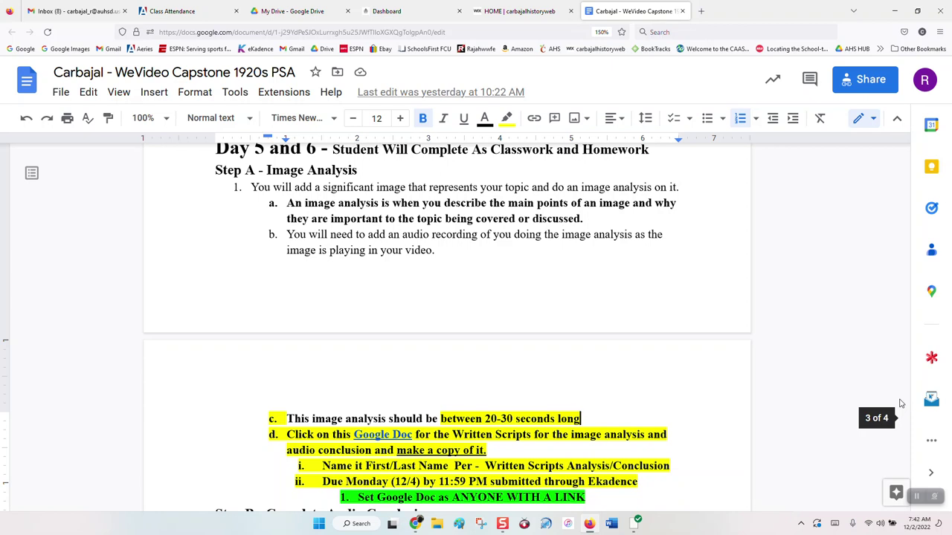
pyautogui.scroll(-3, 899, 403)
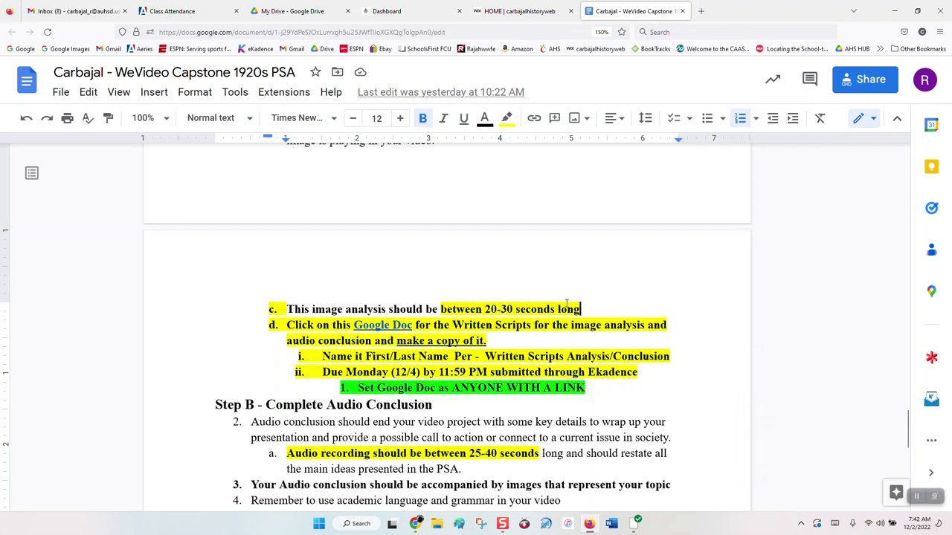
# Open the linked Written Script Google Doc in a new tab, then scroll the instructions to the written-scripts step
pyautogui.click(393, 325)
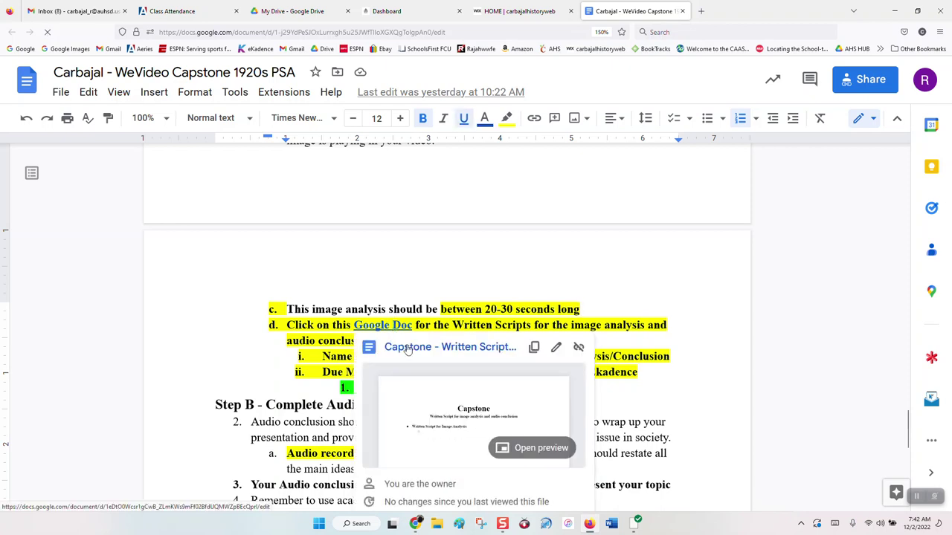
pyautogui.click(408, 345)
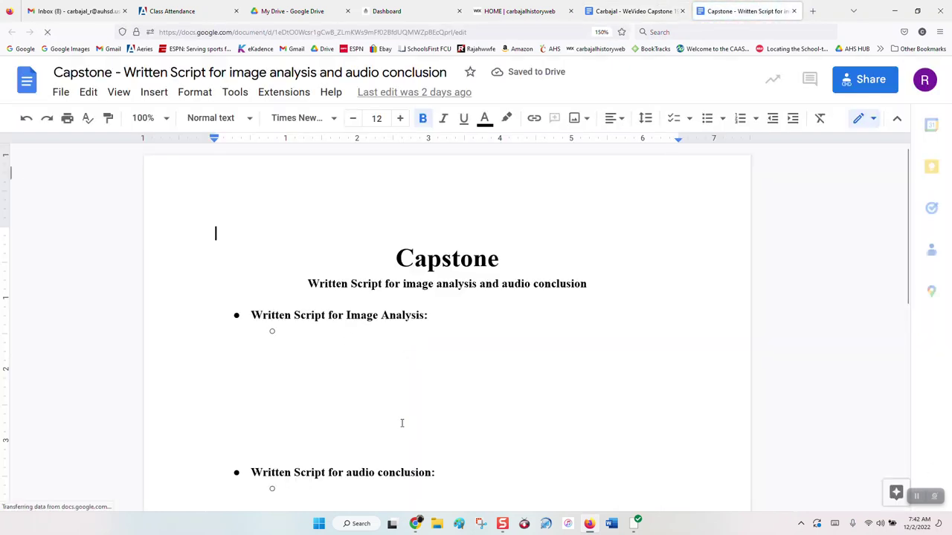
pyautogui.scroll(-2, 416, 354)
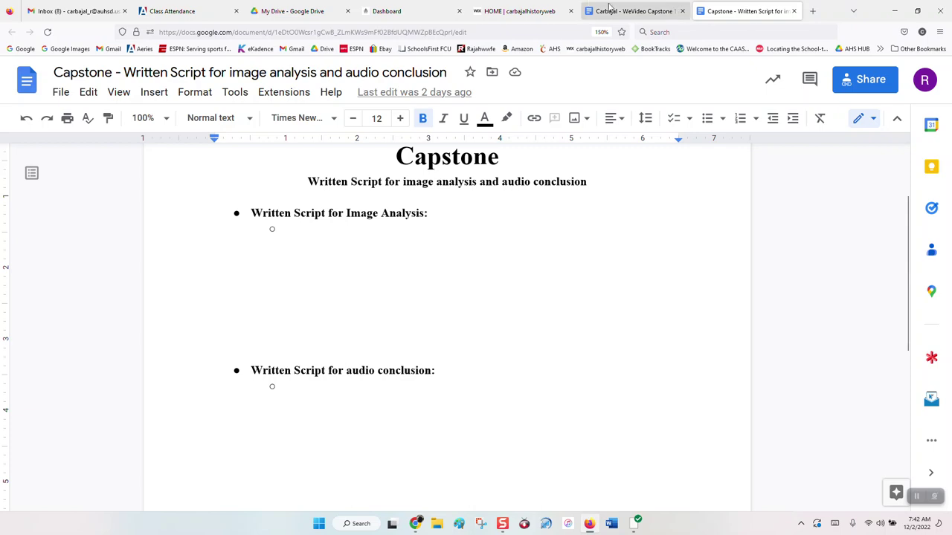
pyautogui.click(632, 11)
pyautogui.scroll(-1, 643, 241)
pyautogui.scroll(-1, 643, 240)
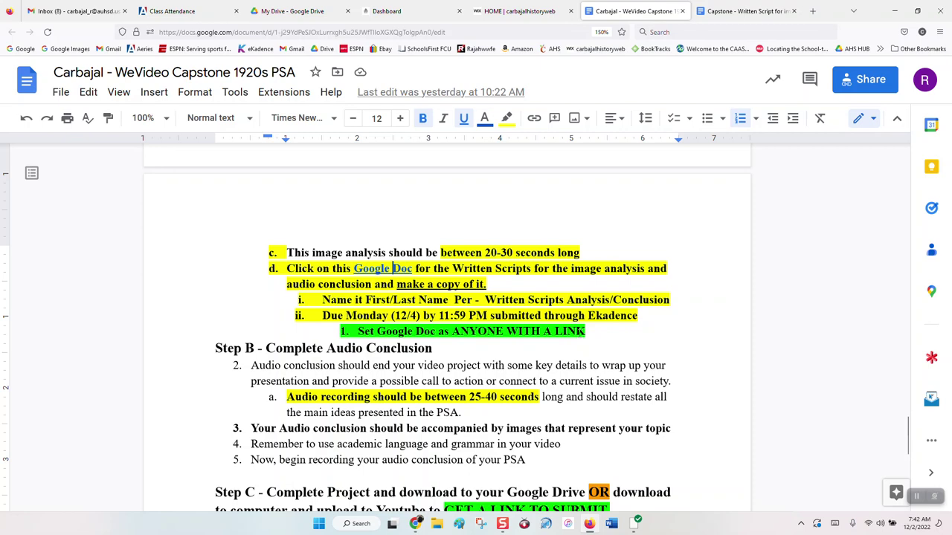
# In Share, switch general access to Restricted, then back to Anyone with the link as Viewer
pyautogui.click(863, 89)
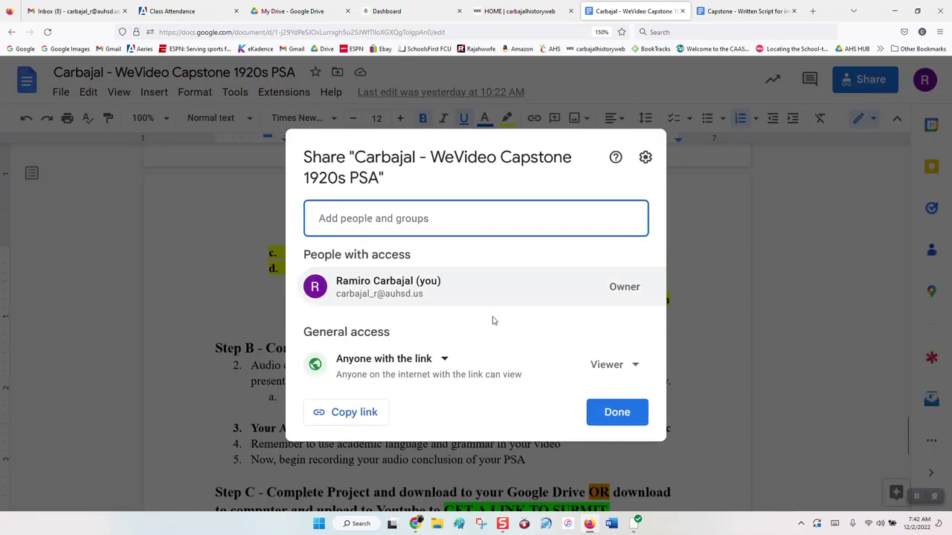
pyautogui.click(443, 362)
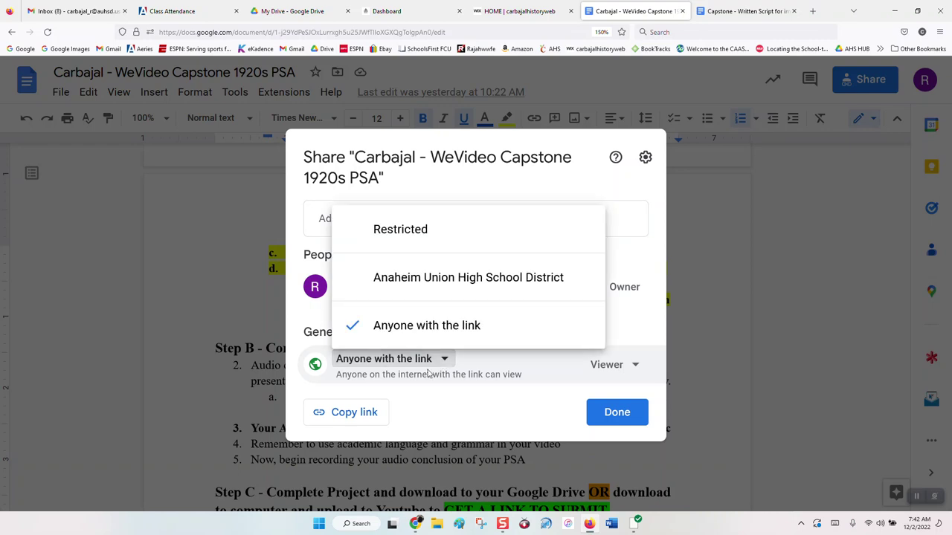
pyautogui.click(402, 230)
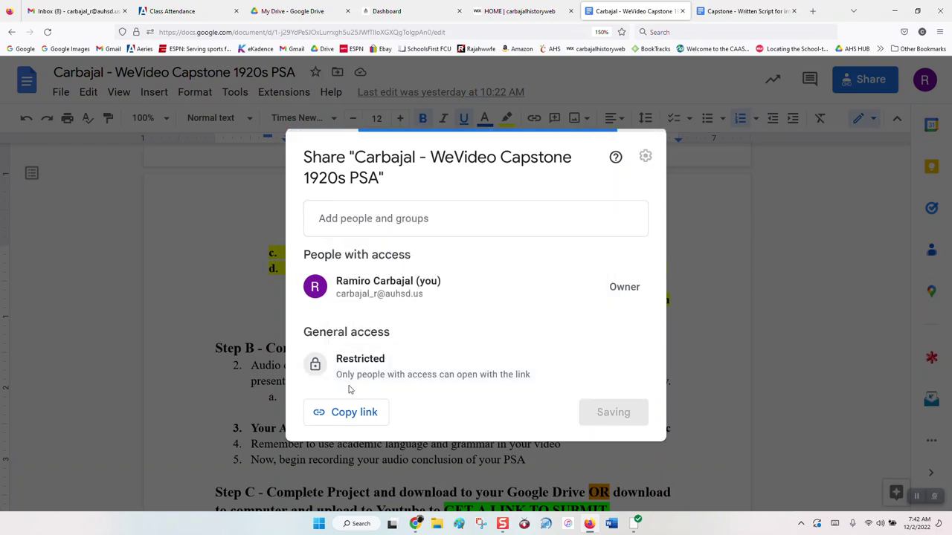
pyautogui.click(398, 361)
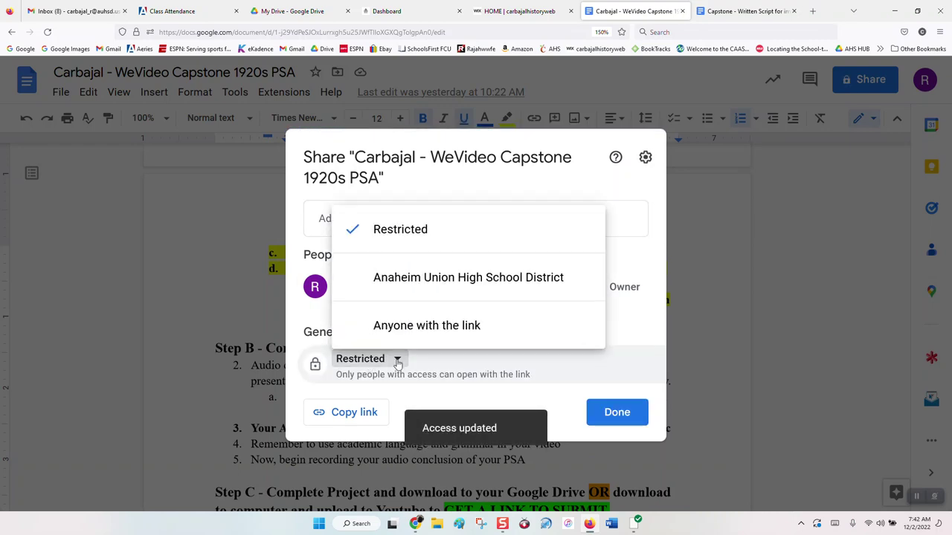
pyautogui.click(421, 325)
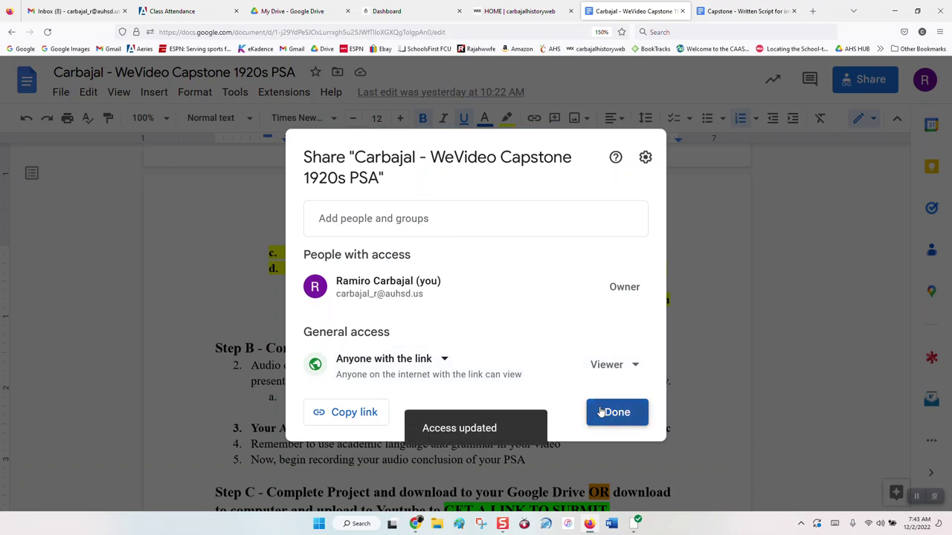
pyautogui.click(600, 410)
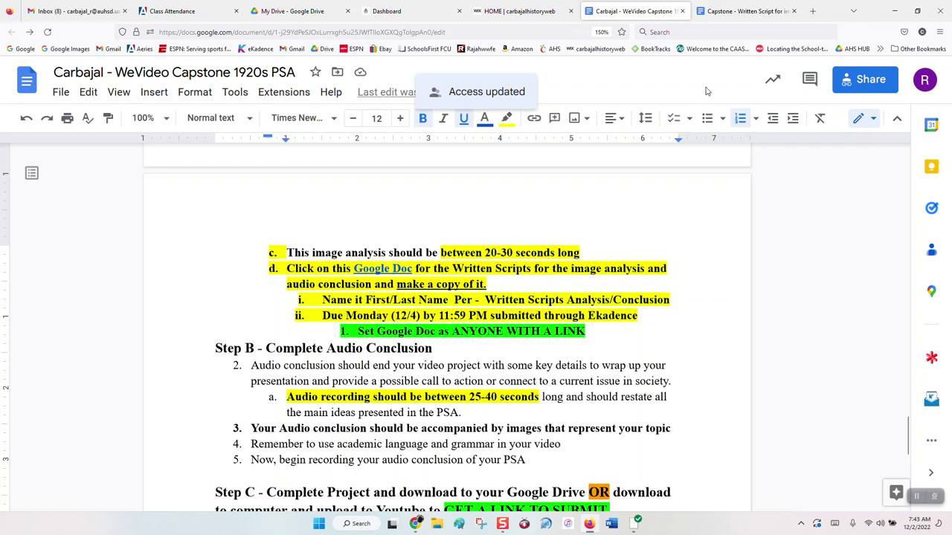
# Go to wevideo.com, log in with the Google account, and choose the Classic dashboard
pyautogui.click(812, 11)
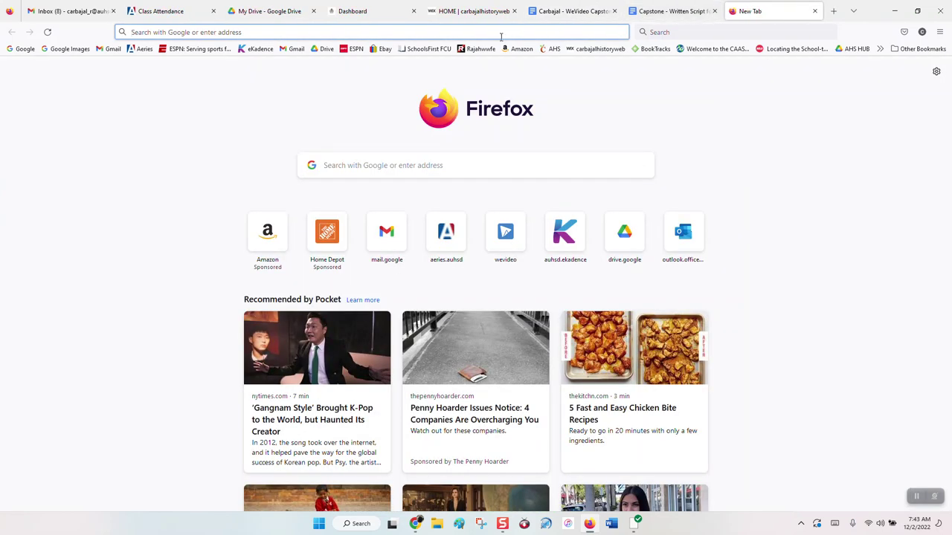
pyautogui.write('we')
pyautogui.press('Return')
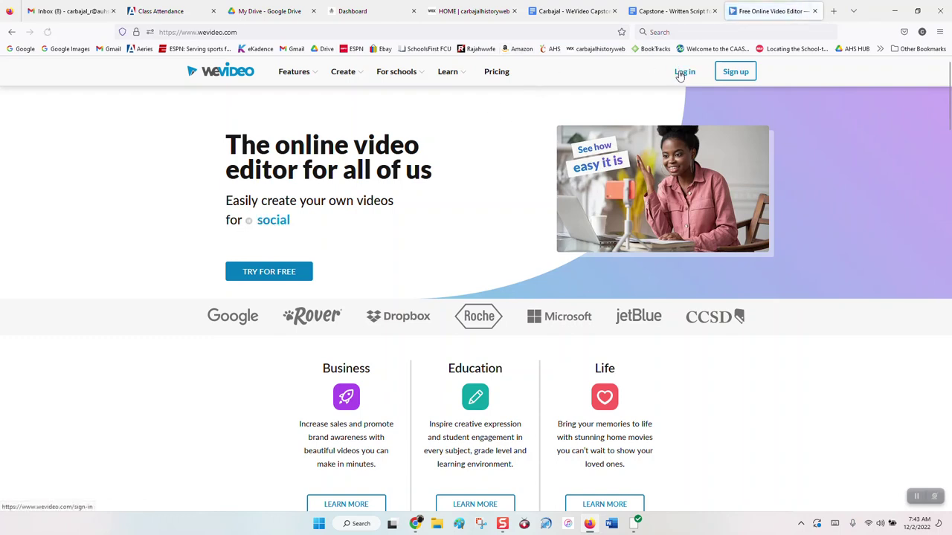
pyautogui.click(679, 73)
pyautogui.click(336, 212)
pyautogui.click(409, 281)
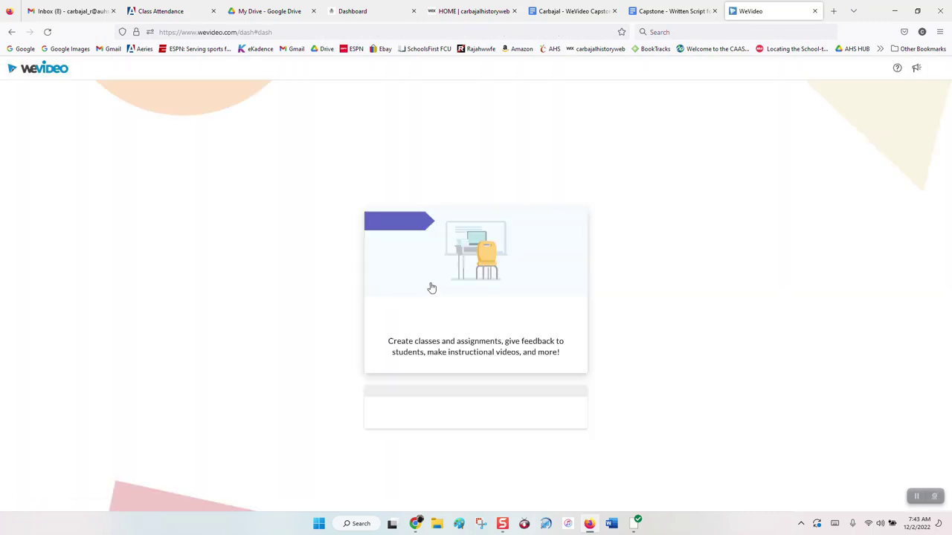
pyautogui.click(450, 403)
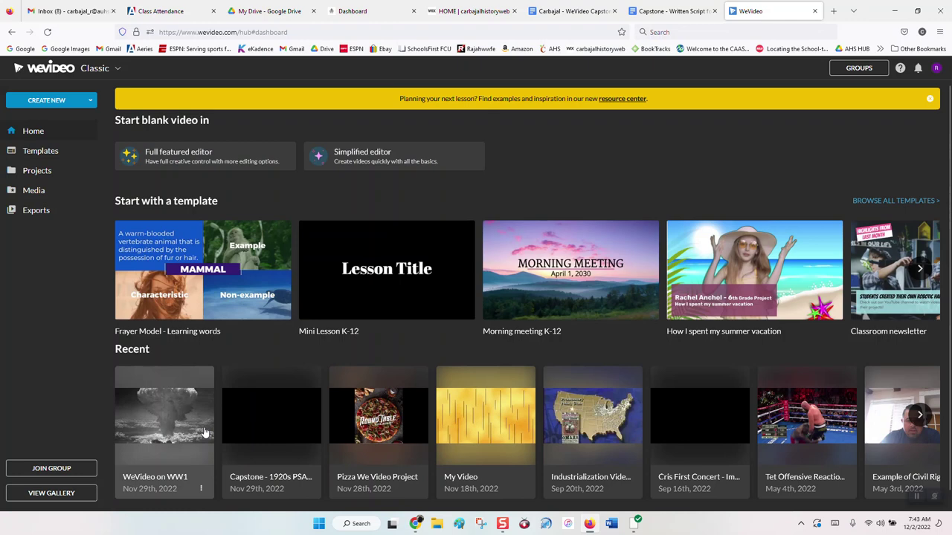
# Open the 'Capstone - 1920s PSA' project from Recent in the Classic editor
pyautogui.click(260, 435)
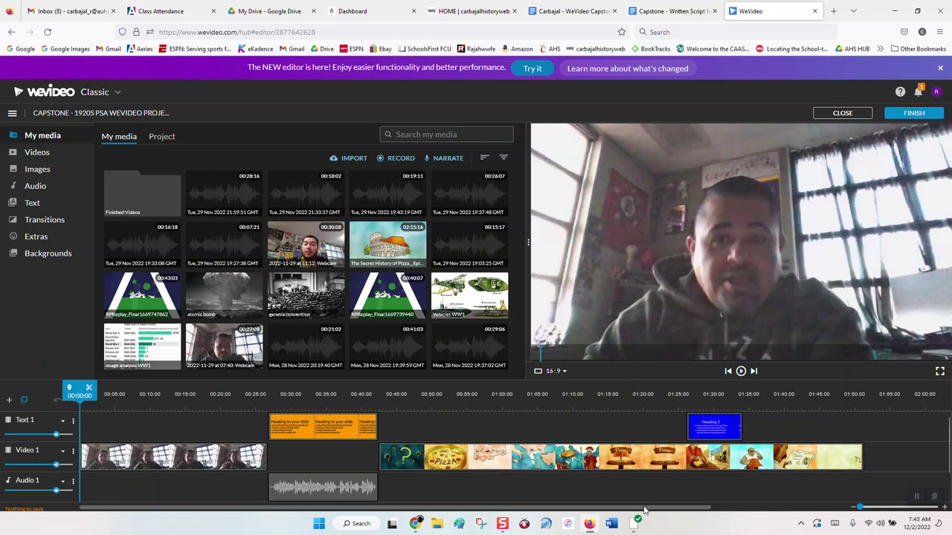
pyautogui.moveTo(644, 512); pyautogui.dragTo(859, 513)
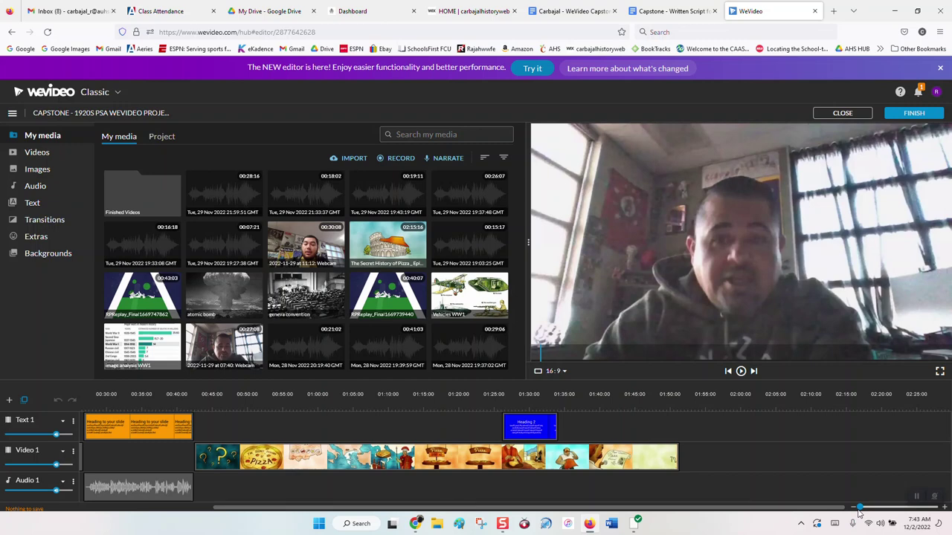
# Upload 'Imperialism - WWI Pic - Draft Notice' from the (#3) Imperialism to WWI folder into My media
pyautogui.click(353, 159)
pyautogui.click(494, 320)
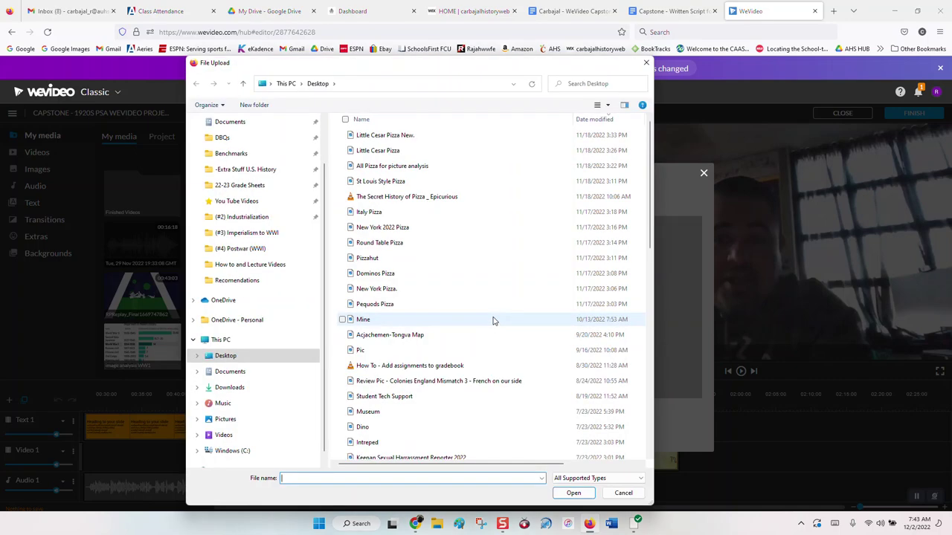
pyautogui.click(255, 235)
pyautogui.scroll(-2, 484, 288)
pyautogui.scroll(-6, 485, 289)
pyautogui.click(444, 119)
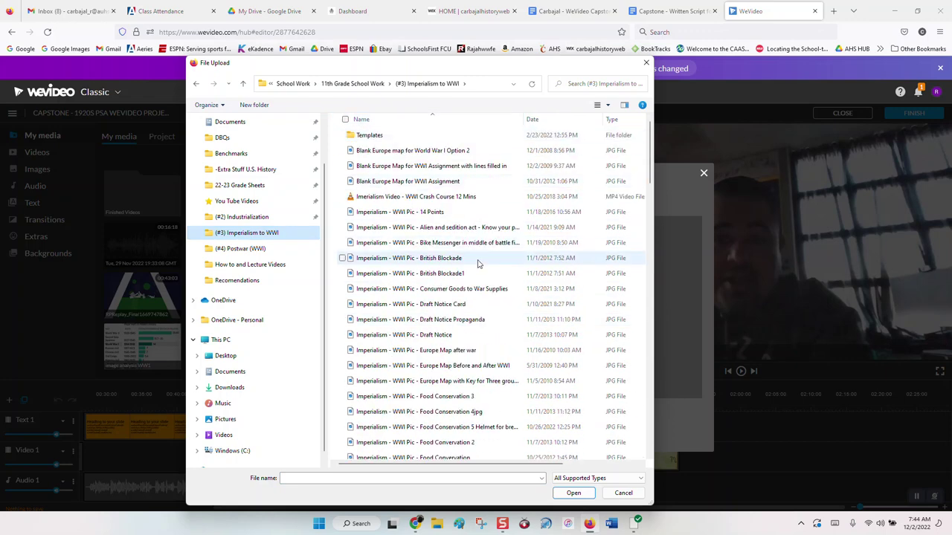
pyautogui.scroll(-4, 478, 264)
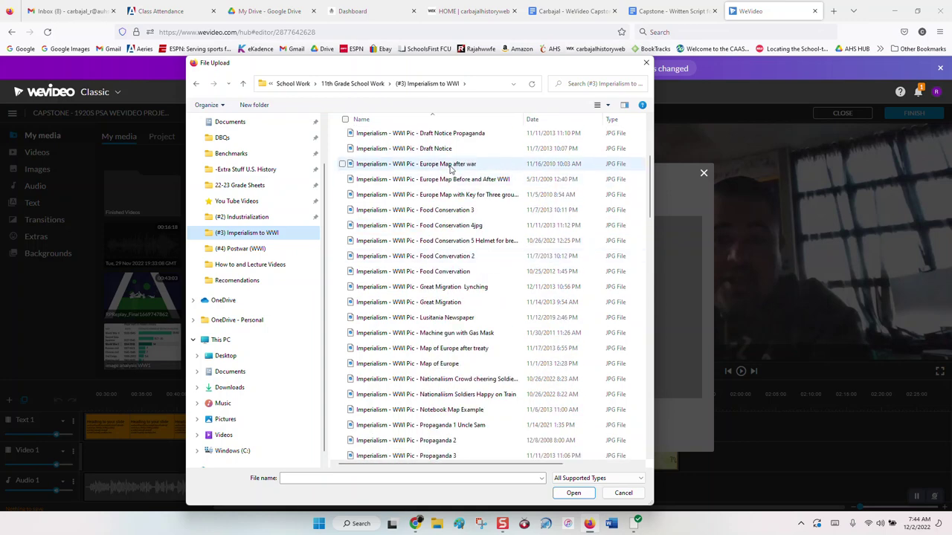
pyautogui.doubleClick(457, 148)
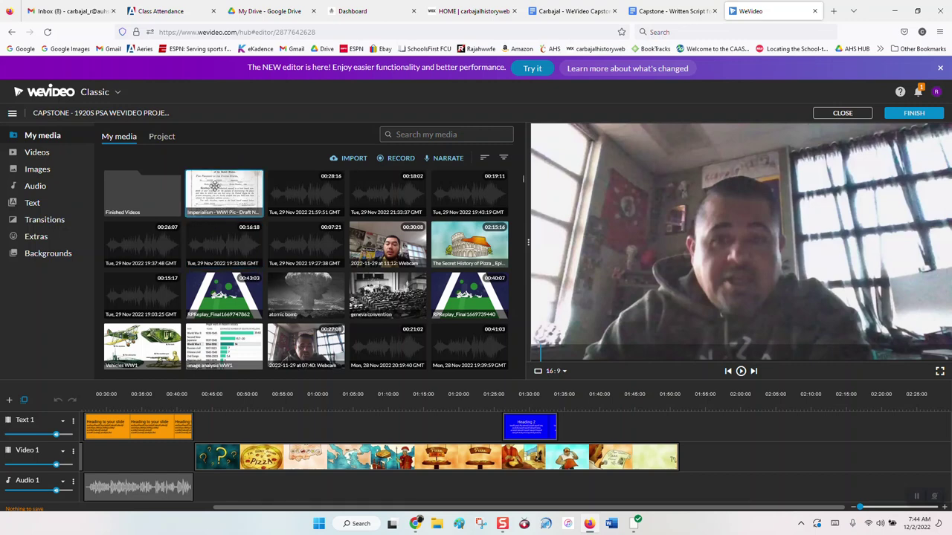
# Preview the draft notice image and place it on the Text 1 track starting around 01:51
pyautogui.click(214, 188)
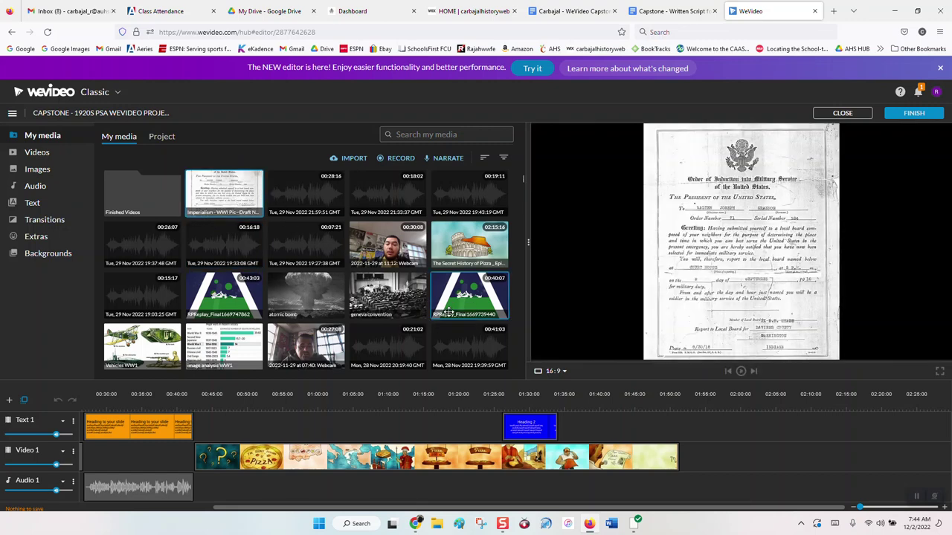
pyautogui.doubleClick(649, 361)
pyautogui.moveTo(245, 206); pyautogui.dragTo(696, 425)
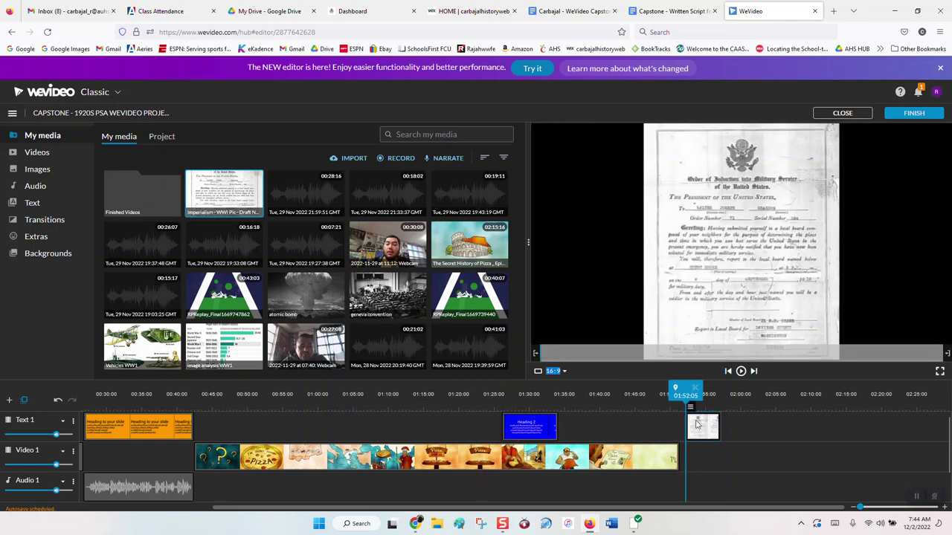
pyautogui.moveTo(706, 432); pyautogui.dragTo(939, 431)
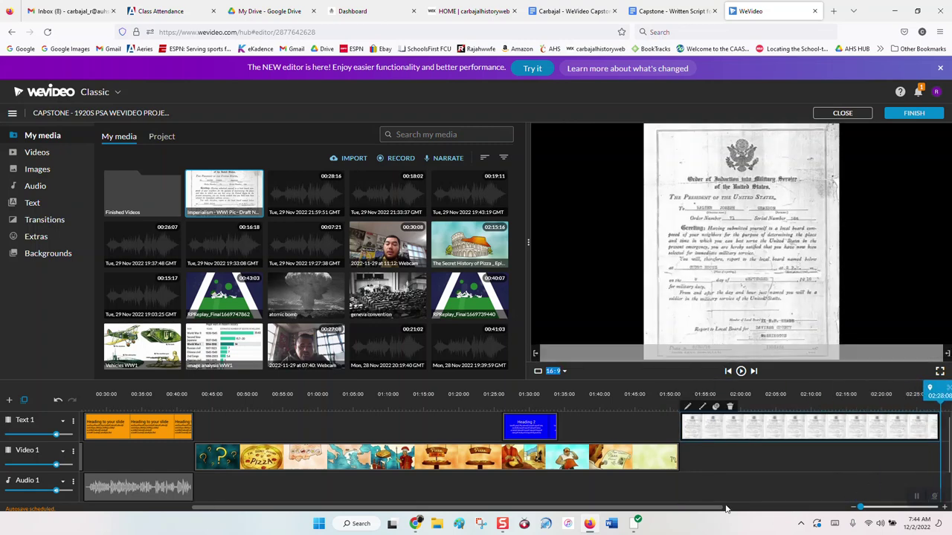
pyautogui.moveTo(723, 509); pyautogui.dragTo(845, 509)
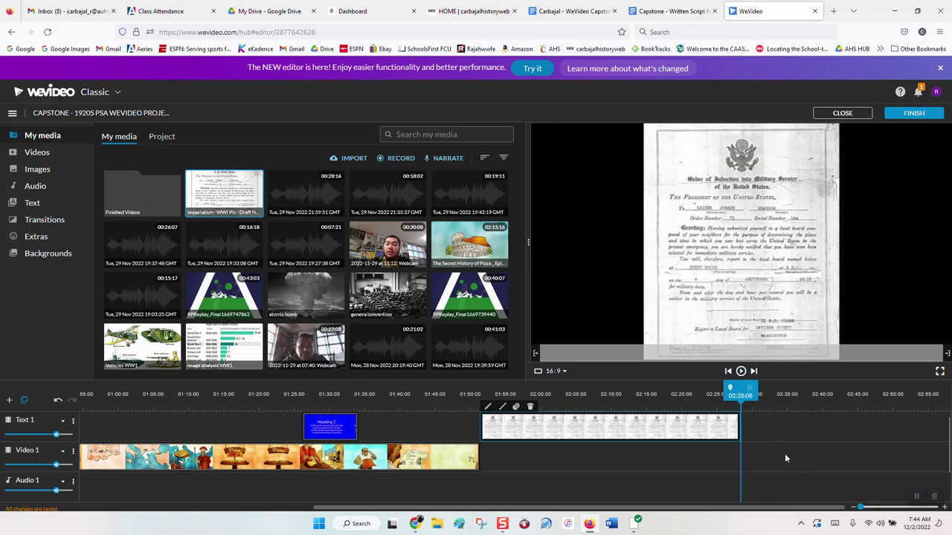
# Stretch the draft-notice clip to end at 02:46, then move the playhead back to about 01:51
pyautogui.moveTo(739, 426); pyautogui.dragTo(868, 421)
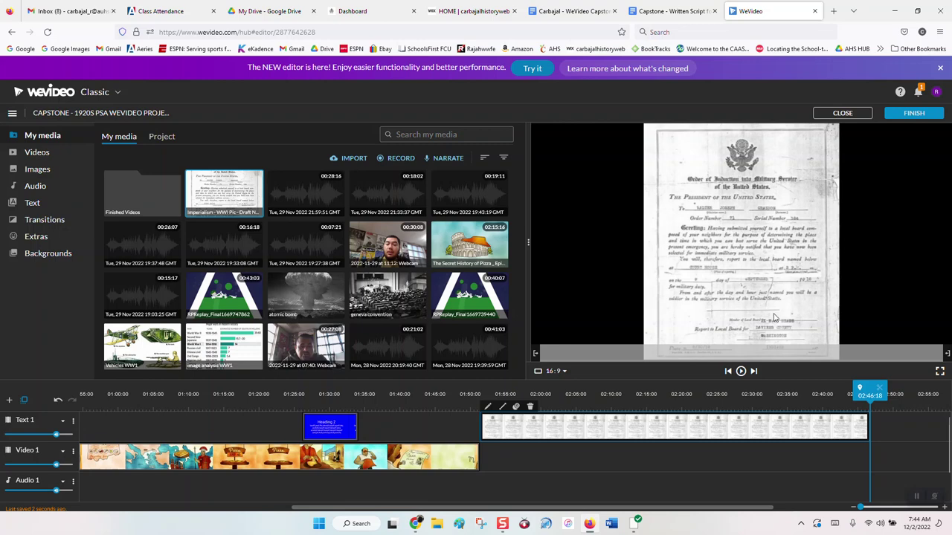
pyautogui.click(868, 388)
pyautogui.moveTo(869, 389); pyautogui.dragTo(483, 383)
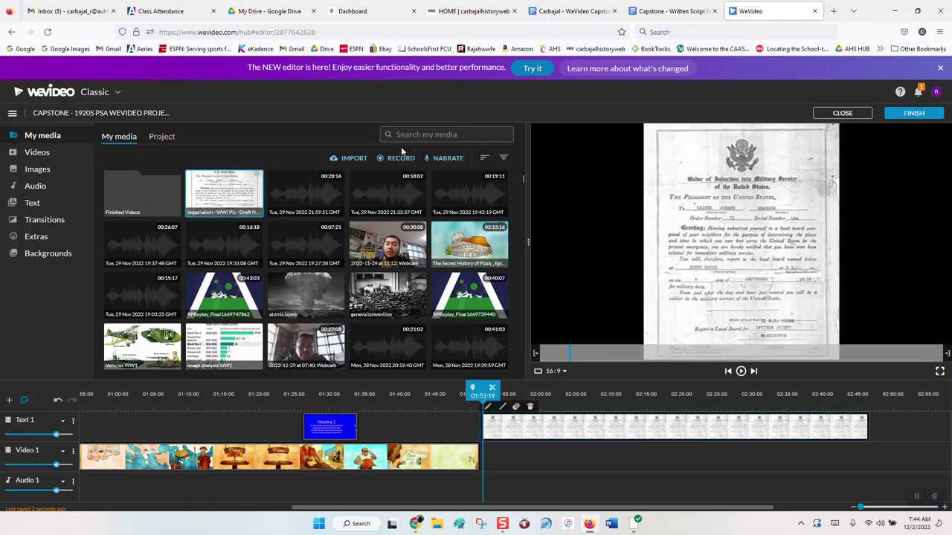
# Open the NARRATE recorder and allow microphone access in the browser prompt
pyautogui.click(441, 159)
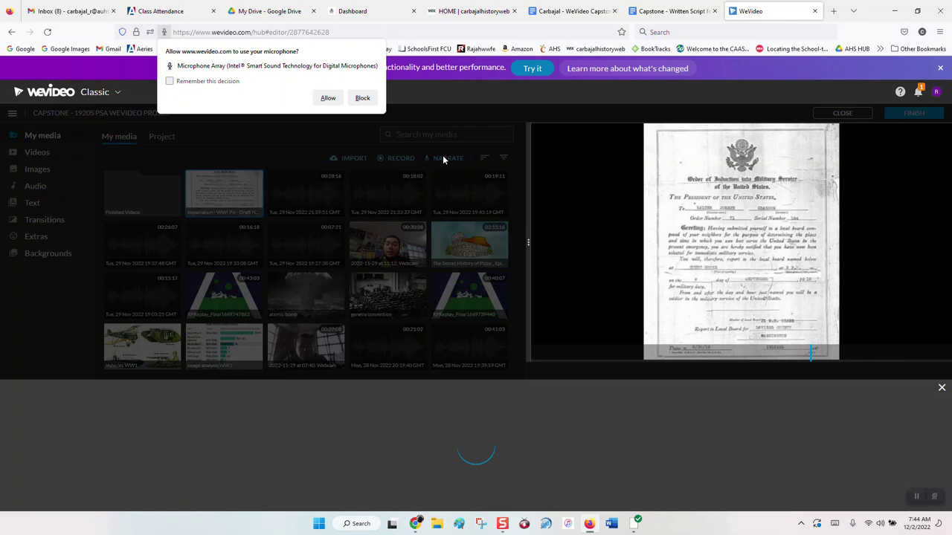
pyautogui.click(324, 98)
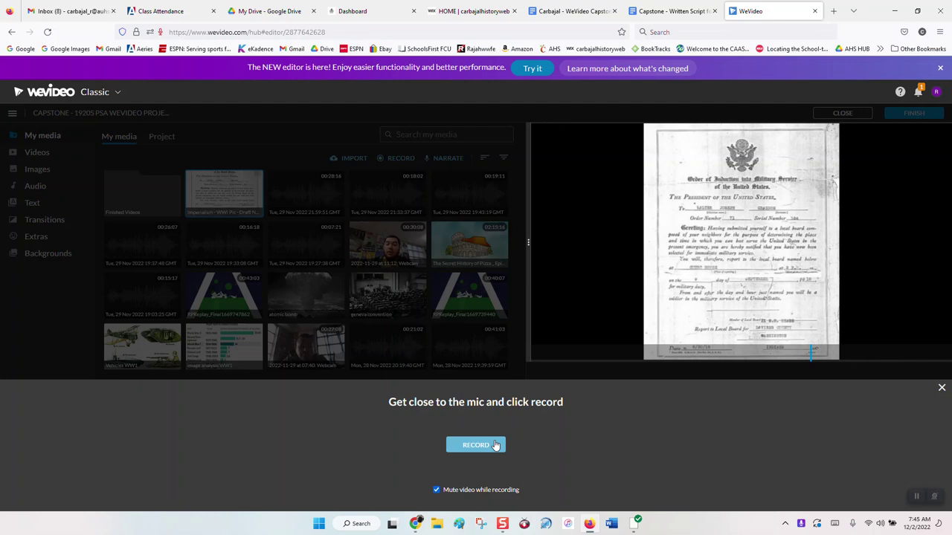
# Record a 38-second voice narration over the draft notice and stop at its preview
pyautogui.click(495, 445)
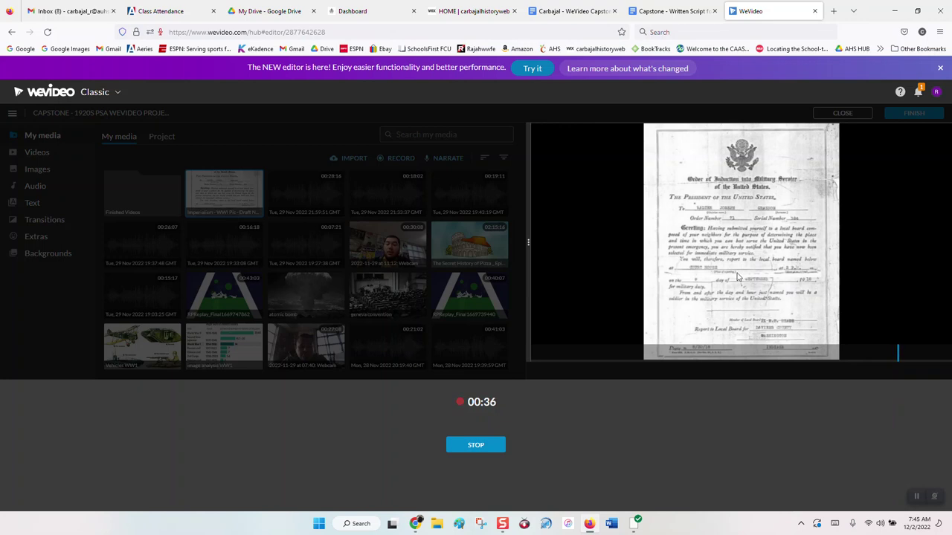
pyautogui.click(489, 445)
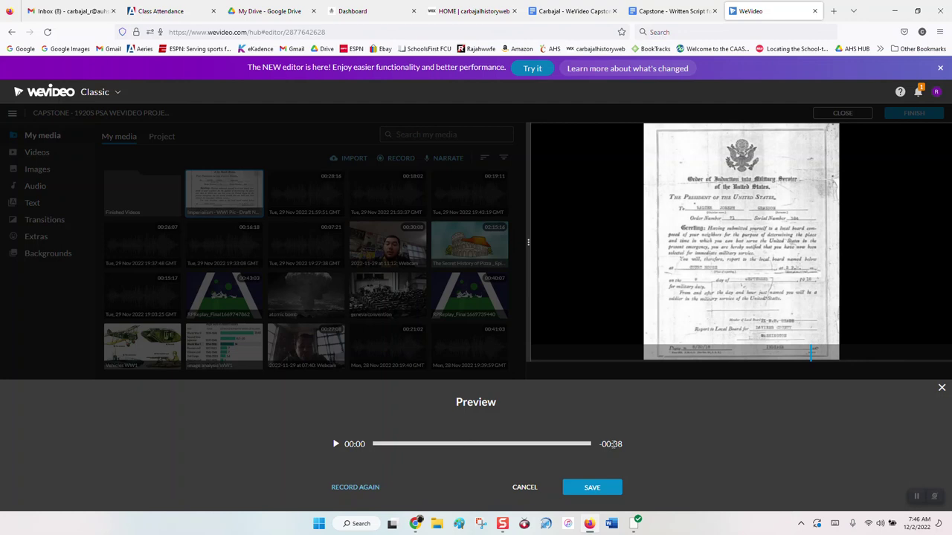
# Save the narration, place it on Audio 1 at 01:51, and trim the draft notice to 02:29
pyautogui.click(608, 487)
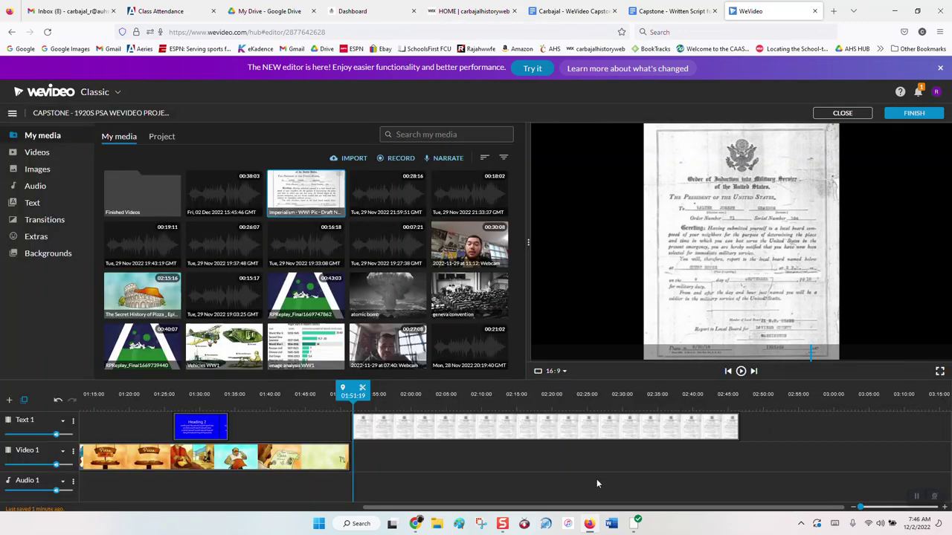
pyautogui.moveTo(235, 199); pyautogui.dragTo(364, 462)
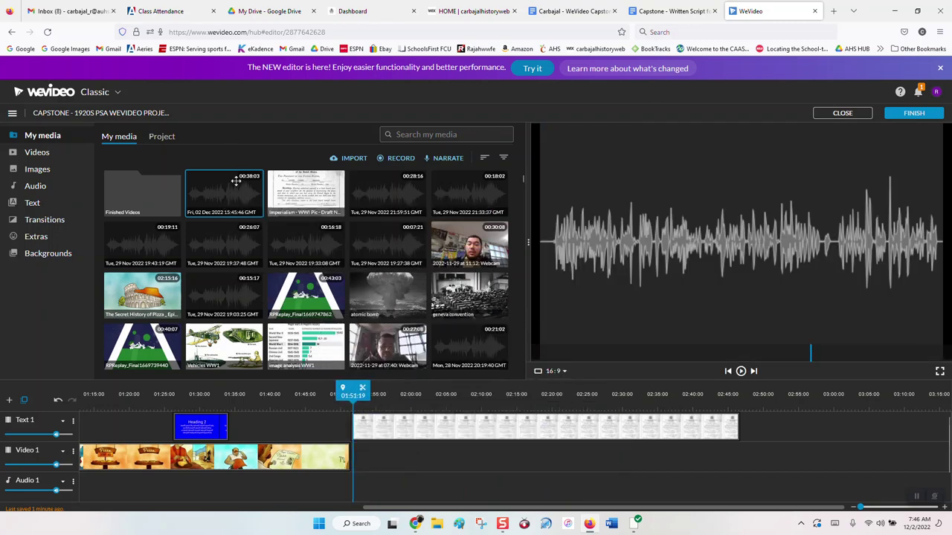
pyautogui.moveTo(240, 193); pyautogui.dragTo(362, 478)
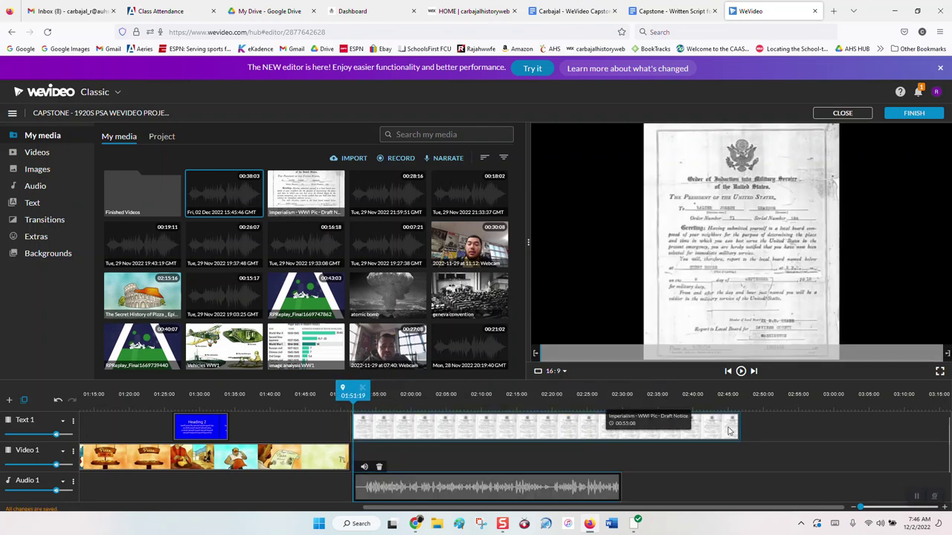
pyautogui.click(645, 425)
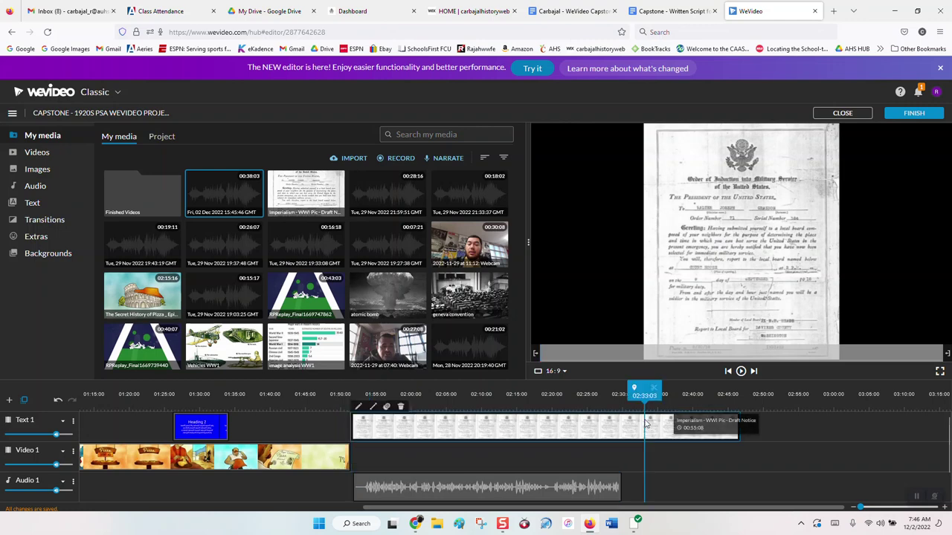
pyautogui.moveTo(740, 425); pyautogui.dragTo(626, 432)
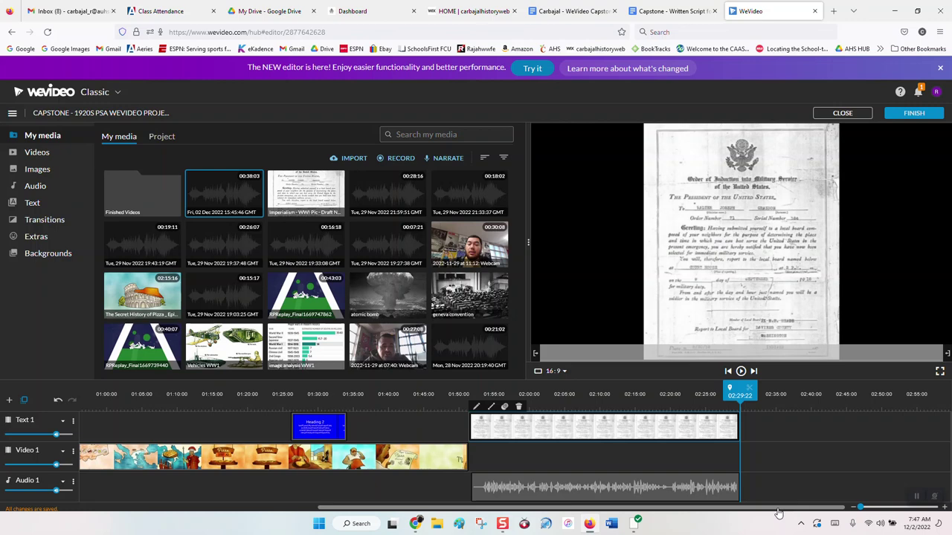
# Add Pequods, New York, Dominos, Pizzahut and Round Table images after the draft notice, returning the playhead to 02:29
pyautogui.scroll(-5, 450, 318)
pyautogui.scroll(-2, 450, 318)
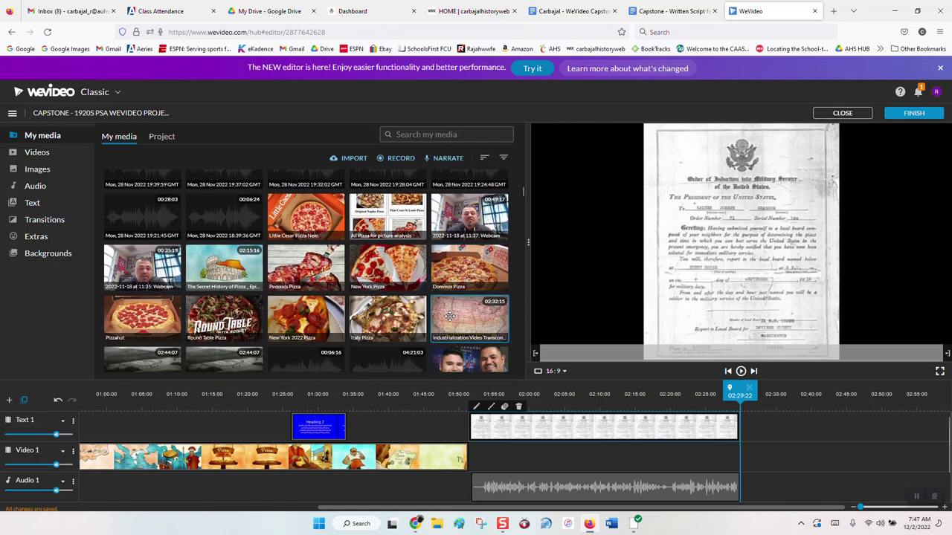
pyautogui.click(316, 264)
pyautogui.moveTo(316, 264); pyautogui.dragTo(751, 417)
pyautogui.moveTo(398, 266); pyautogui.dragTo(787, 422)
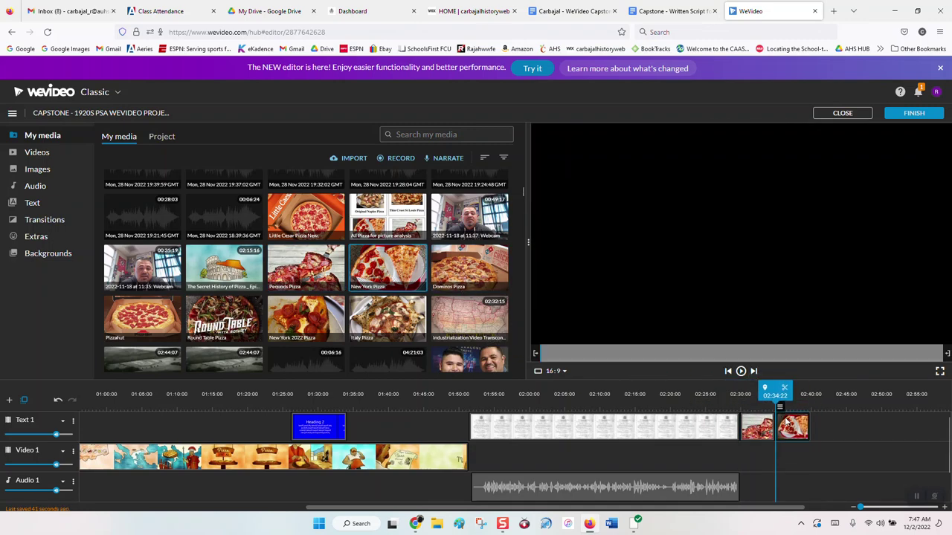
pyautogui.moveTo(476, 264); pyautogui.dragTo(832, 427)
pyautogui.moveTo(169, 325); pyautogui.dragTo(859, 421)
pyautogui.moveTo(255, 325); pyautogui.dragTo(897, 421)
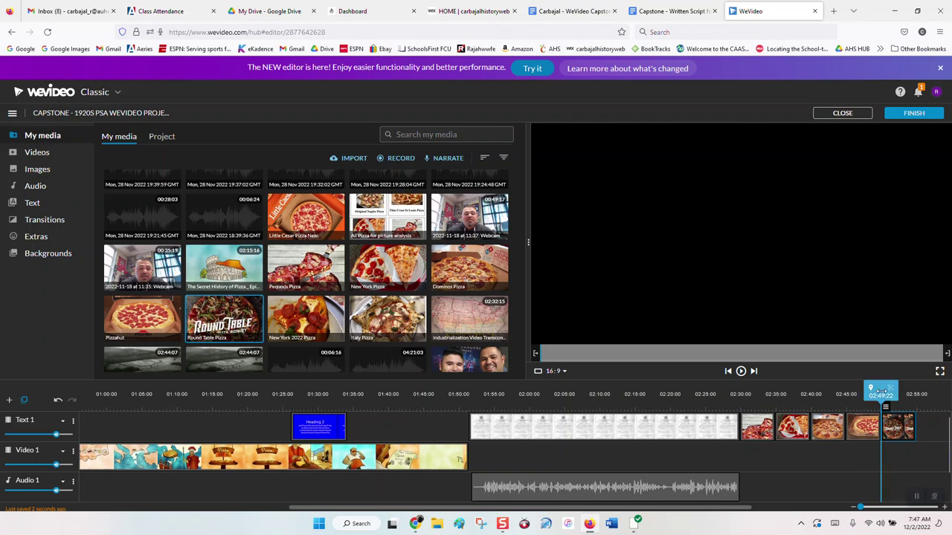
pyautogui.moveTo(881, 390); pyautogui.dragTo(739, 387)
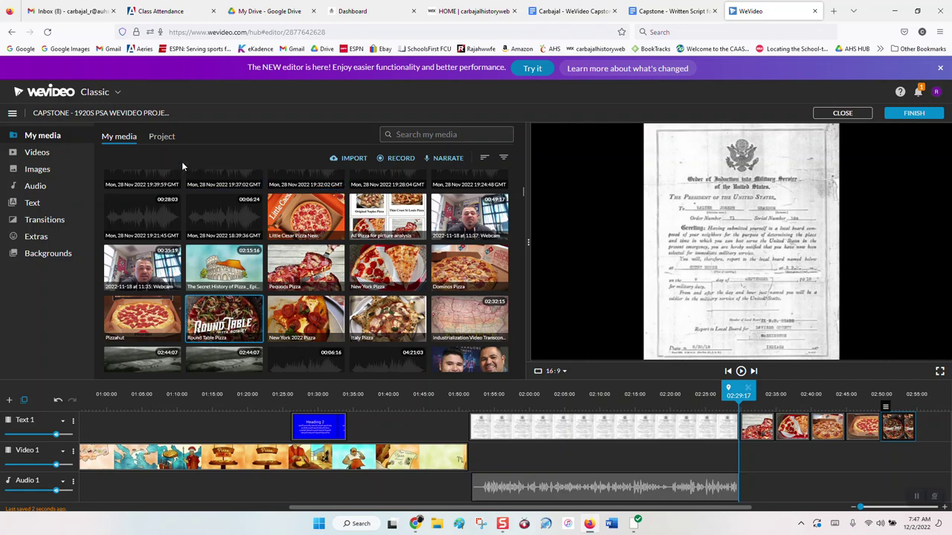
# Reopen Narrate and record a 41-second second narration, stopping at its preview
pyautogui.click(442, 158)
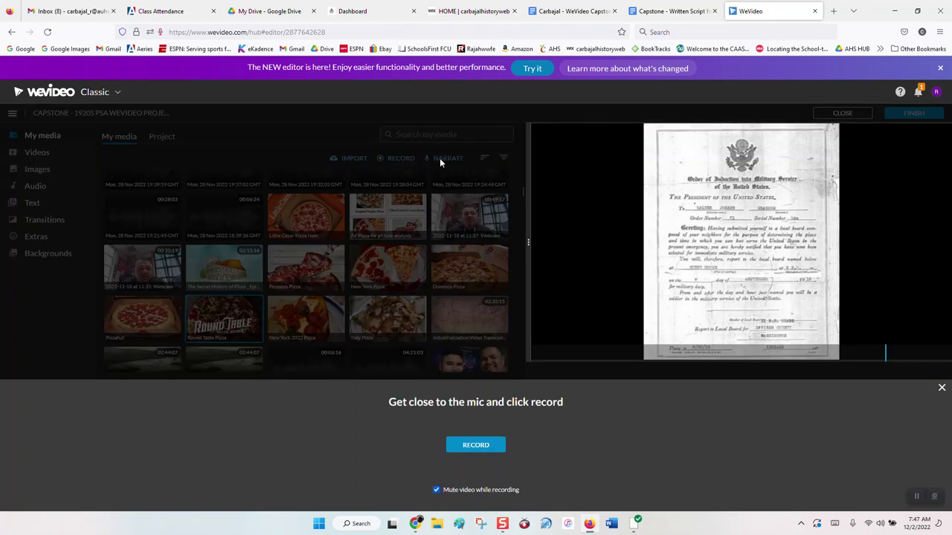
pyautogui.click(477, 445)
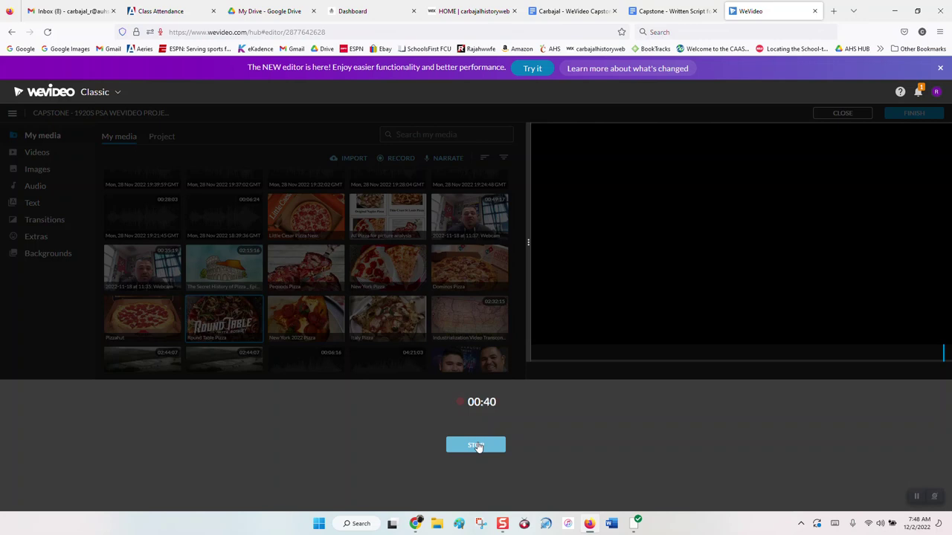
pyautogui.click(476, 445)
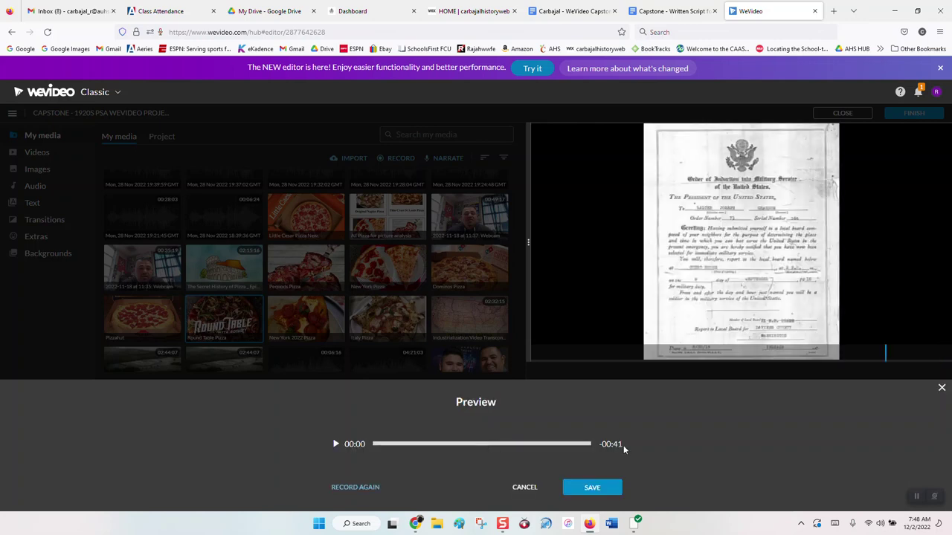
# Save the 41-second narration and place it on Audio 1 at 02:29:22, right after the first
pyautogui.click(606, 489)
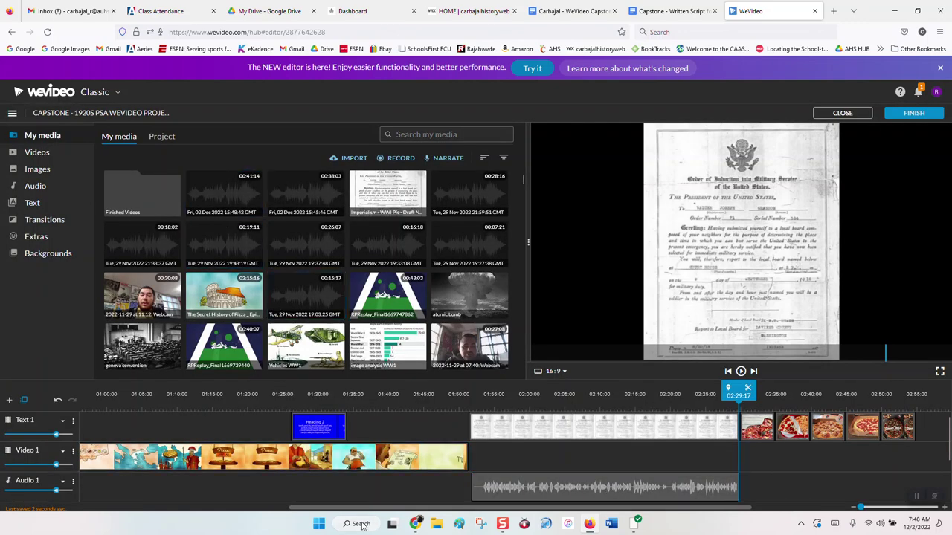
pyautogui.moveTo(375, 508); pyautogui.dragTo(451, 513)
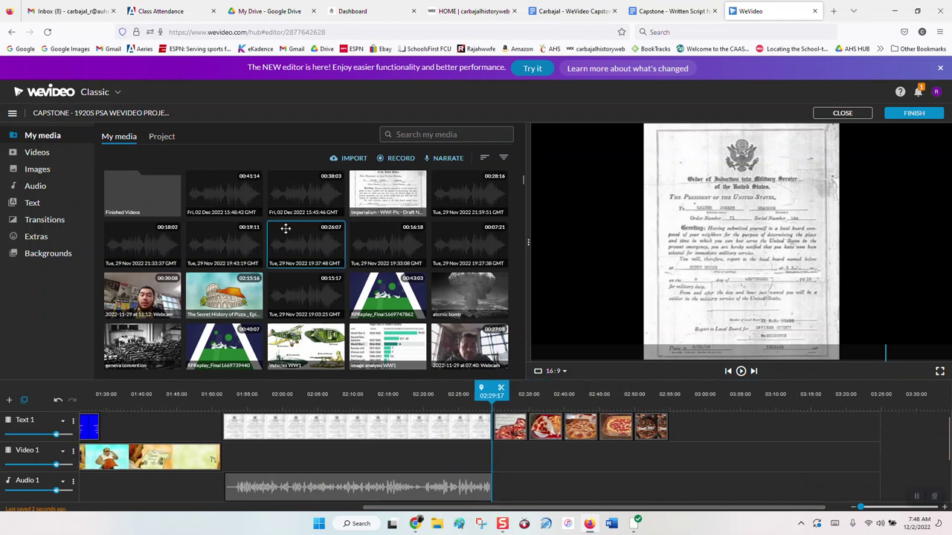
pyautogui.moveTo(236, 204); pyautogui.dragTo(504, 483)
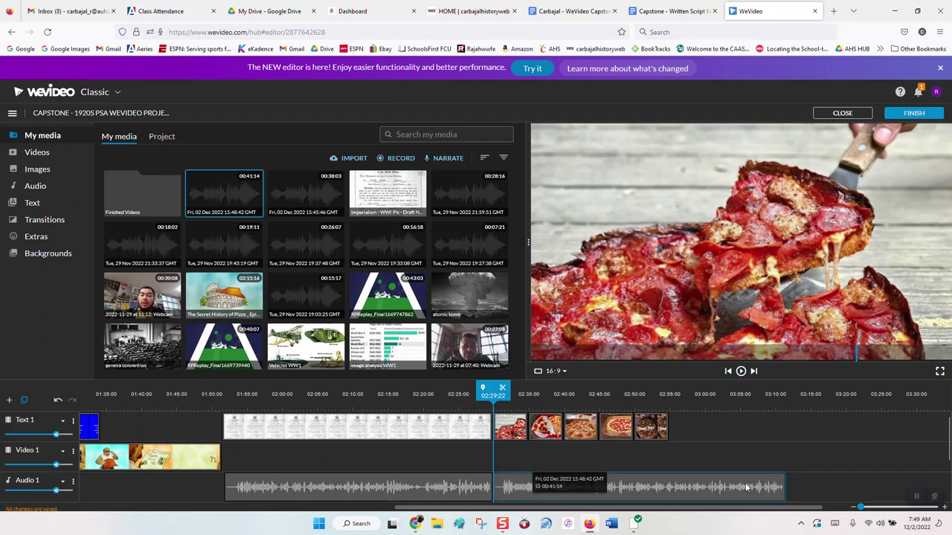
# Shift the Round Table, Pizza Hut and Dominos clips rightward to spread them out
pyautogui.click(658, 435)
pyautogui.moveTo(658, 435); pyautogui.dragTo(731, 423)
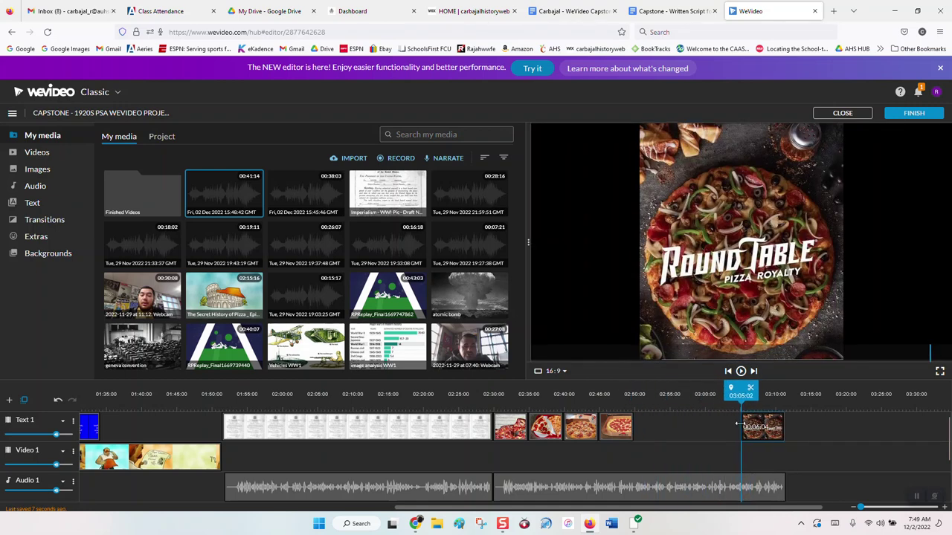
pyautogui.moveTo(615, 426); pyautogui.dragTo(712, 415)
pyautogui.moveTo(619, 426); pyautogui.dragTo(672, 427)
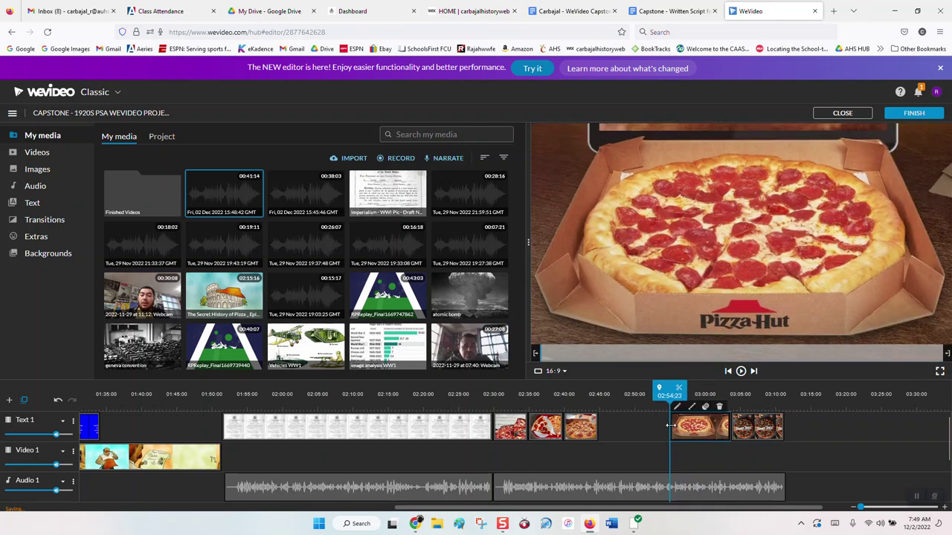
pyautogui.moveTo(584, 427); pyautogui.dragTo(614, 426)
# Lengthen the Dominos and New York Pizza clips so the images run gap-free to about 03:11
pyautogui.moveTo(549, 426); pyautogui.dragTo(600, 426)
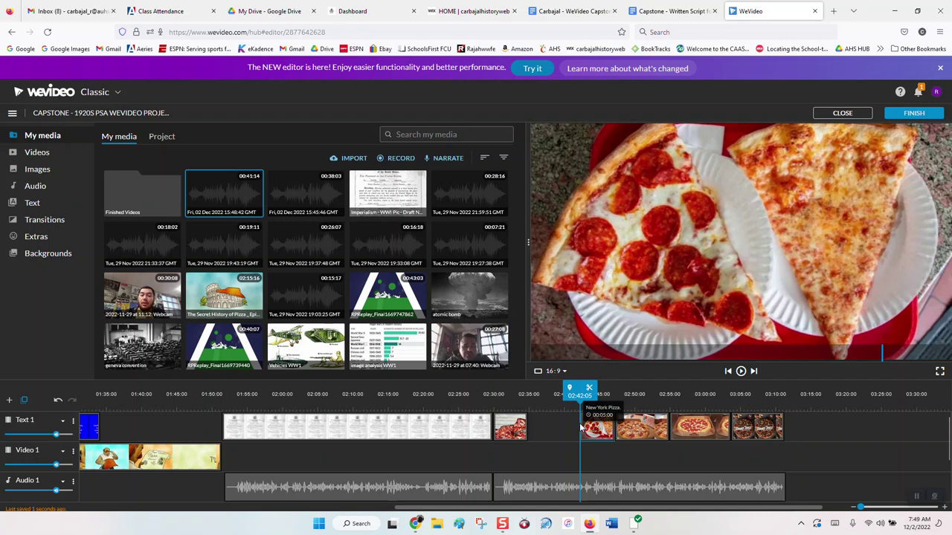
pyautogui.click(580, 426)
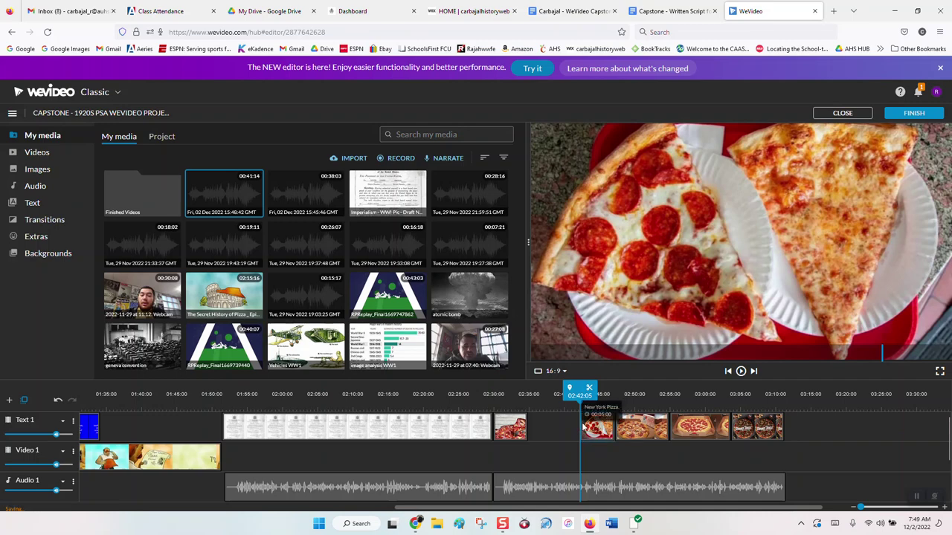
pyautogui.moveTo(580, 424); pyautogui.dragTo(556, 426)
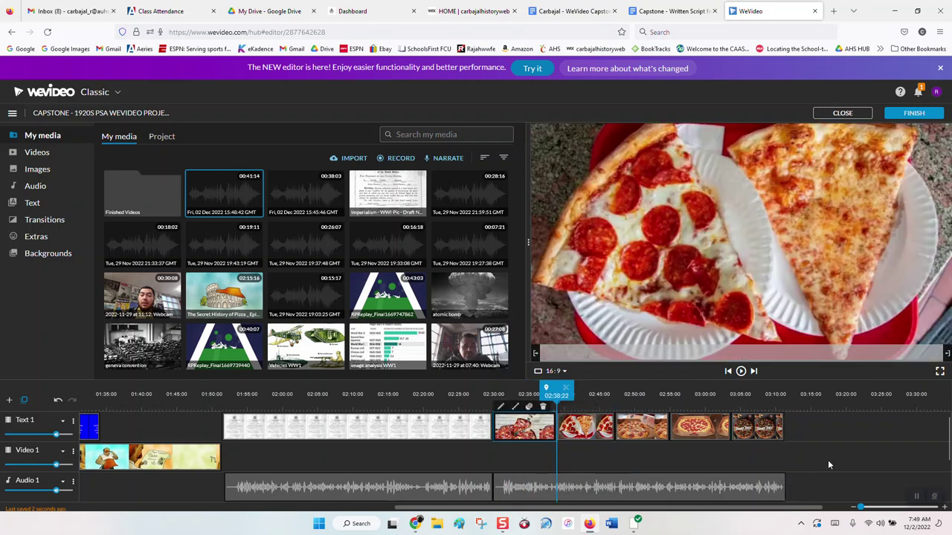
pyautogui.moveTo(558, 388); pyautogui.dragTo(453, 381)
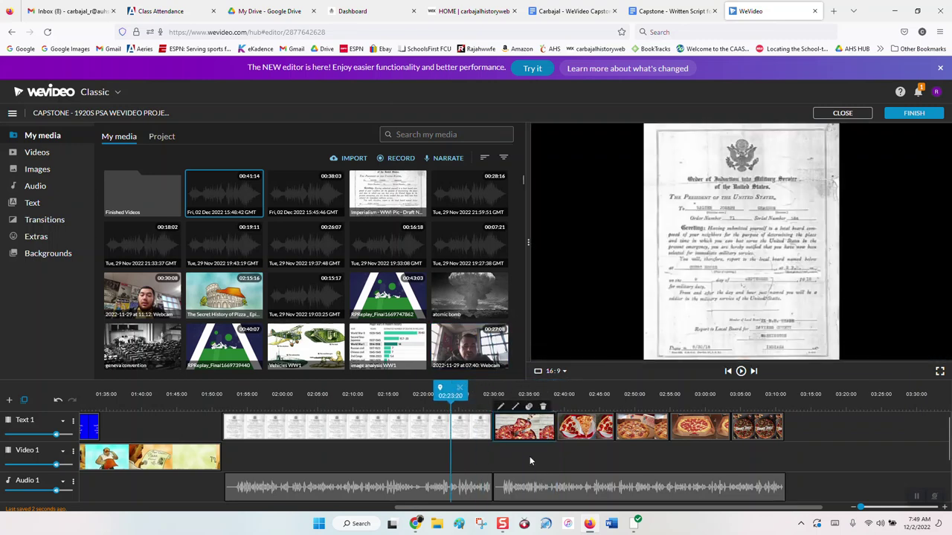